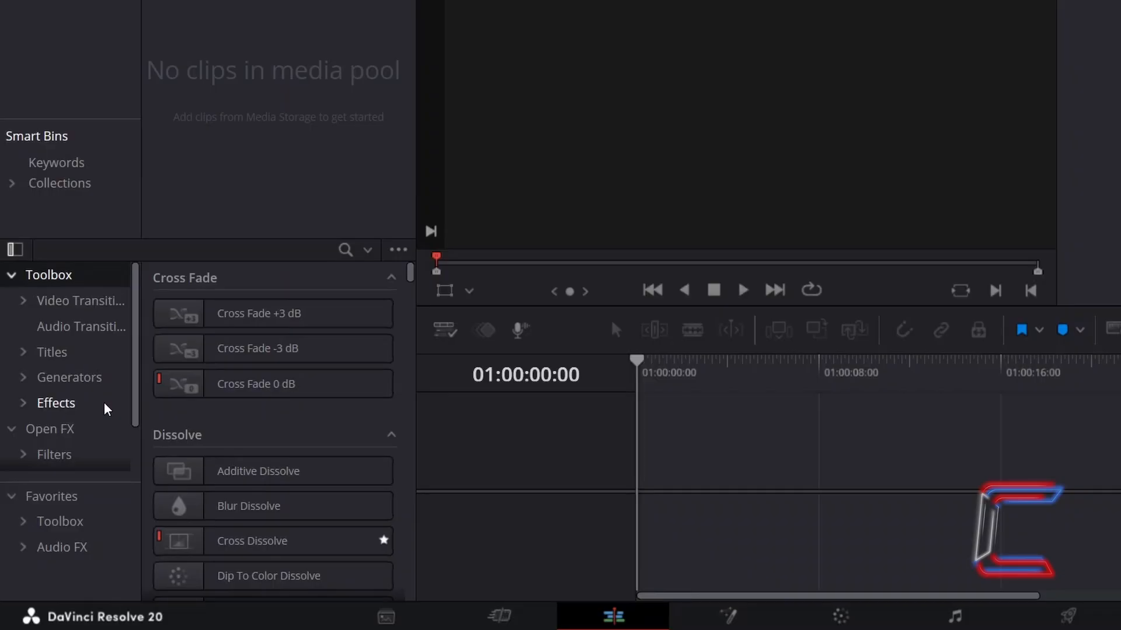
Add a Fusion Composition effect at the start of the Video 1 track and open the clip in the Fusion page
click(107, 409)
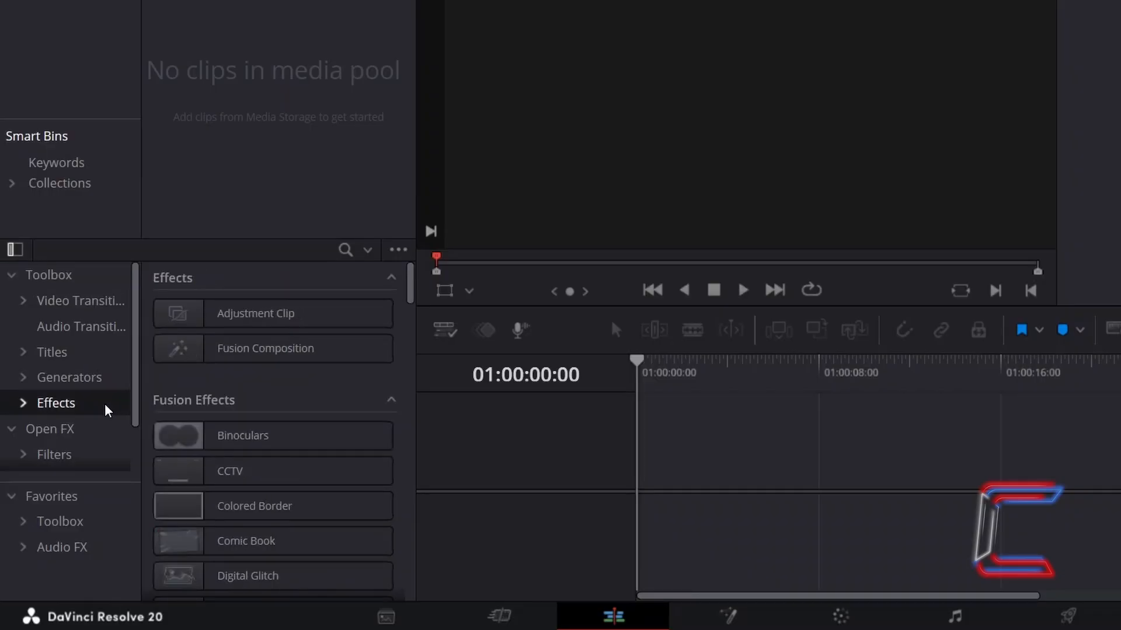
drag(265, 348, 668, 467)
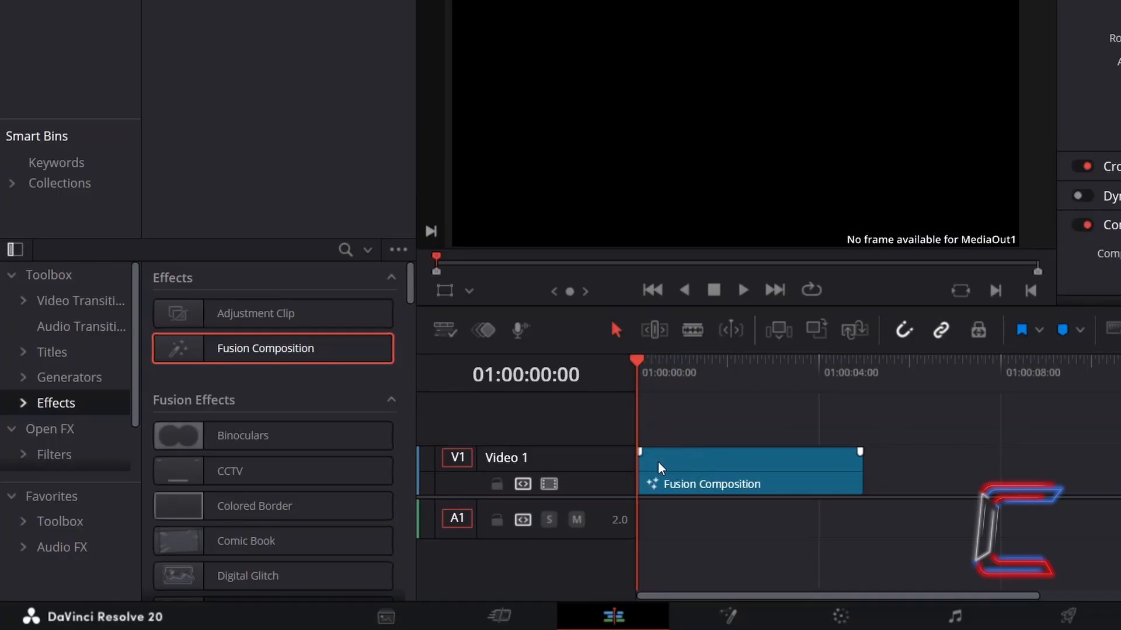
right_click(714, 452)
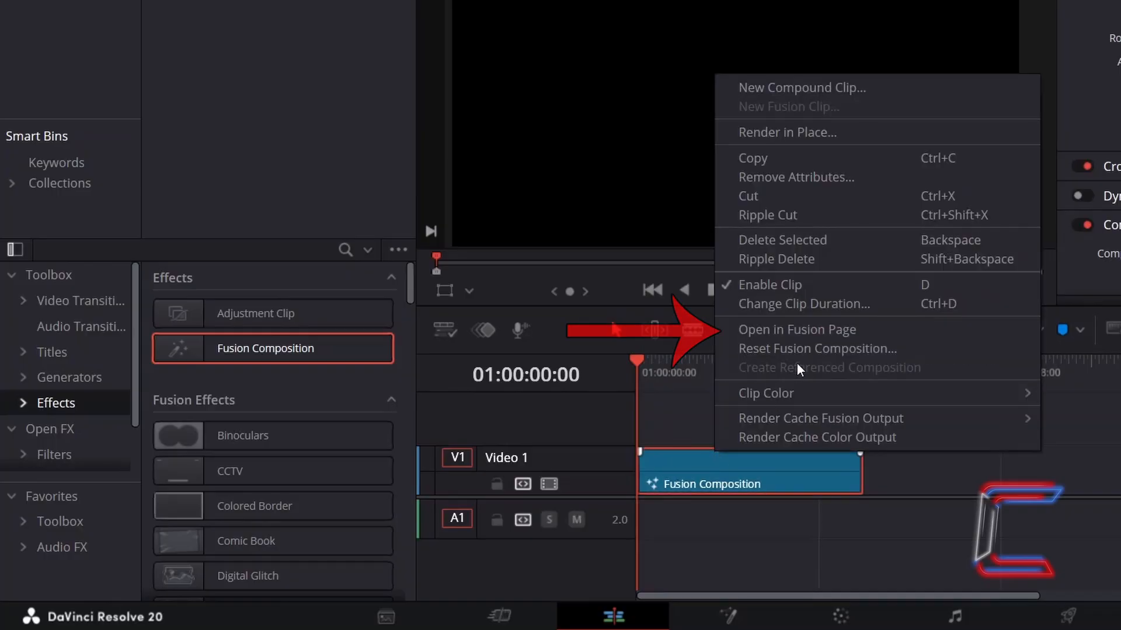
click(871, 329)
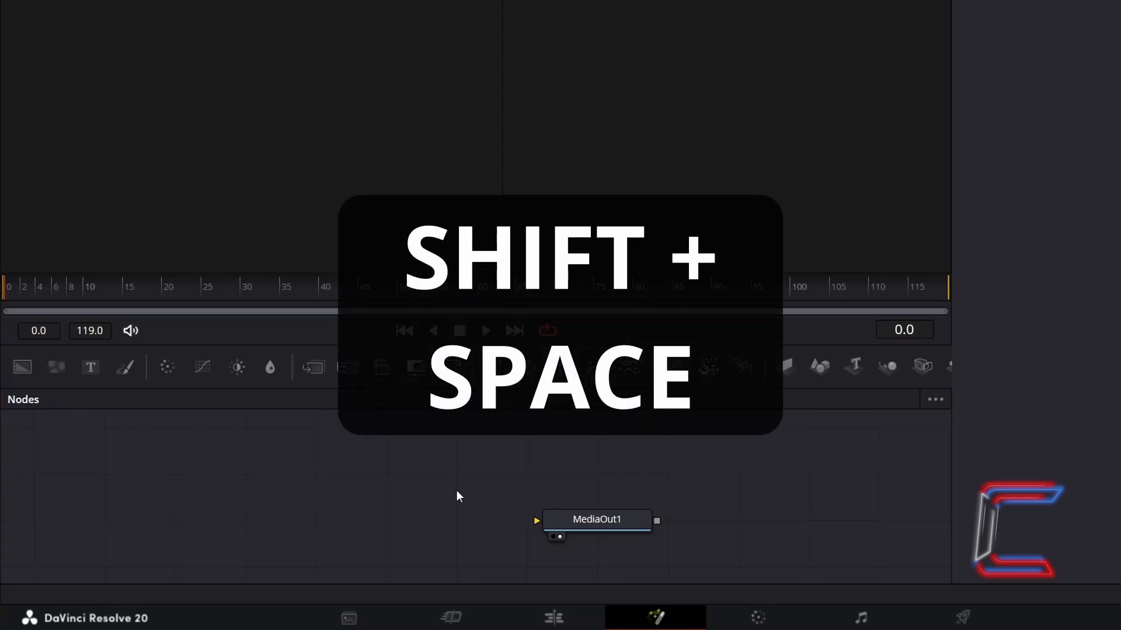
Add an sStar node to the composition and show it in the right viewer
key(shift+space)
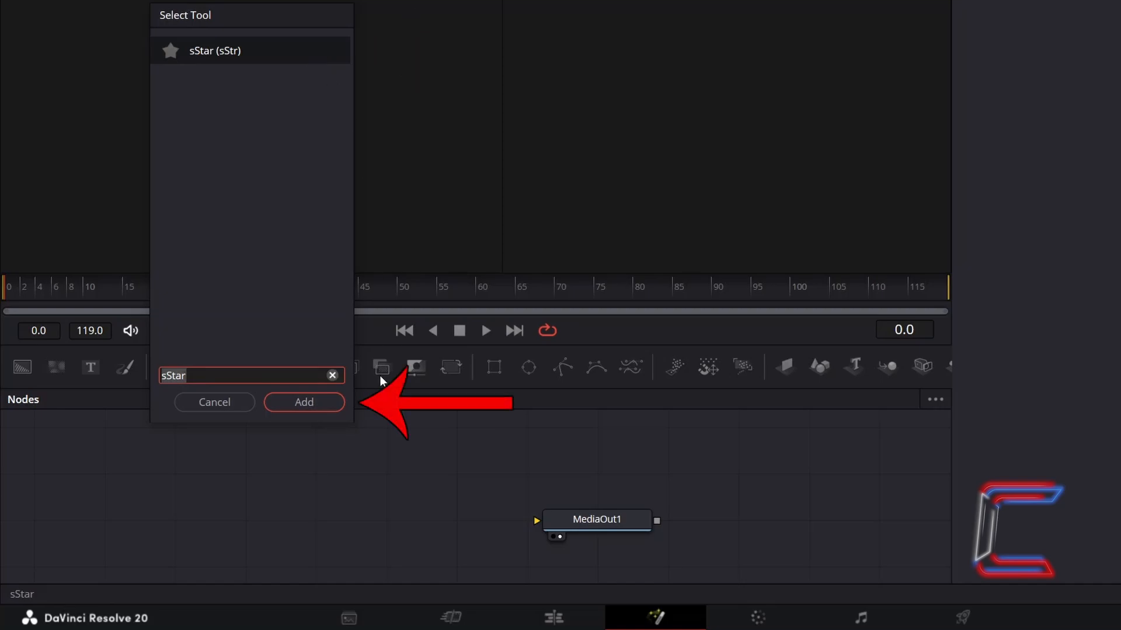
click(320, 404)
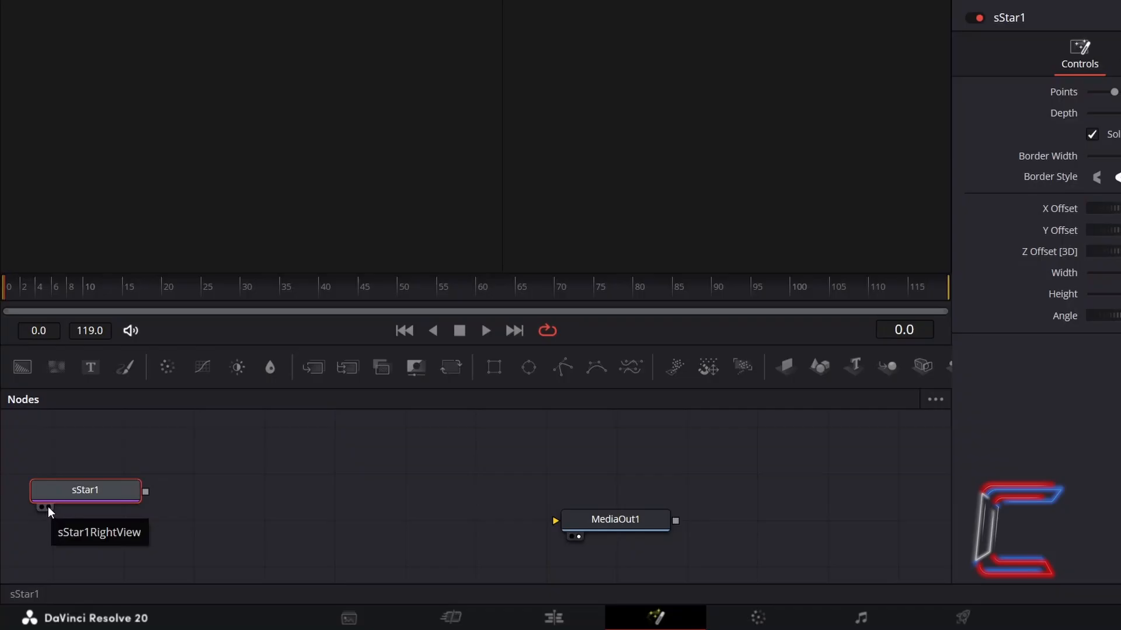
click(49, 511)
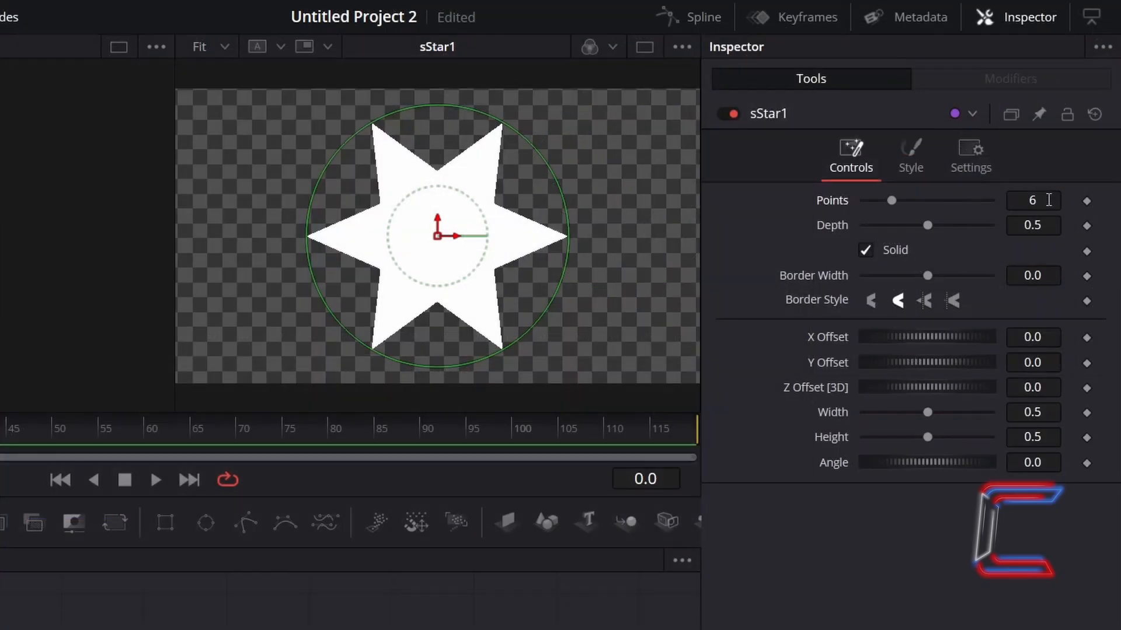
Set the star's Points to 20 and its Depth to 0.2
click(1065, 168)
text(20)
key(Tab)
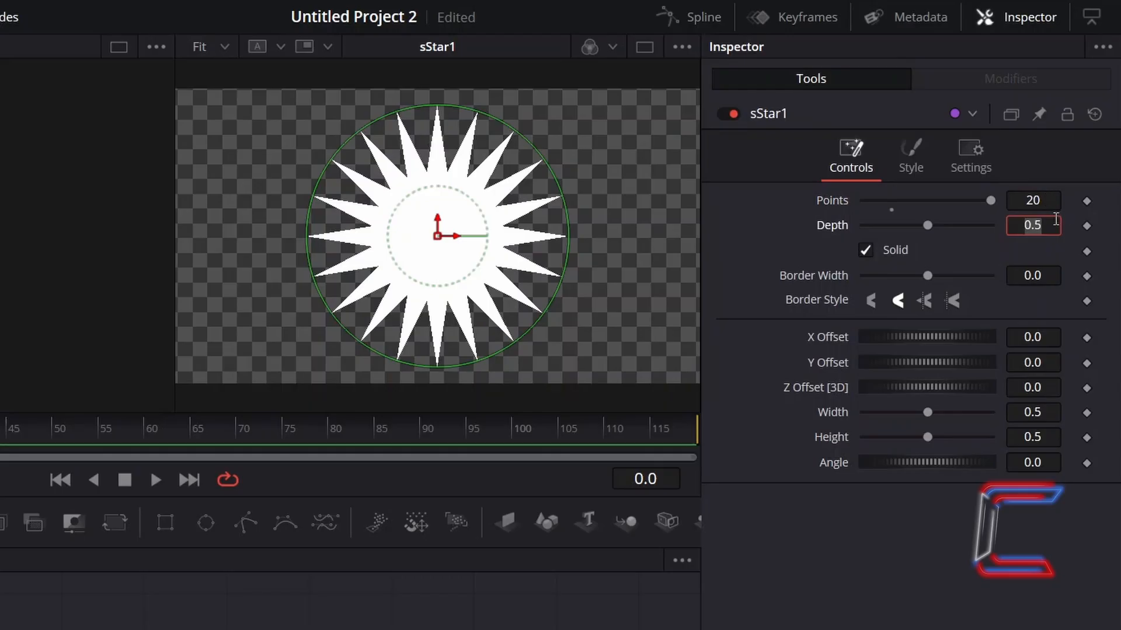
key(BackSpace)
text(0.2)
key(Tab)
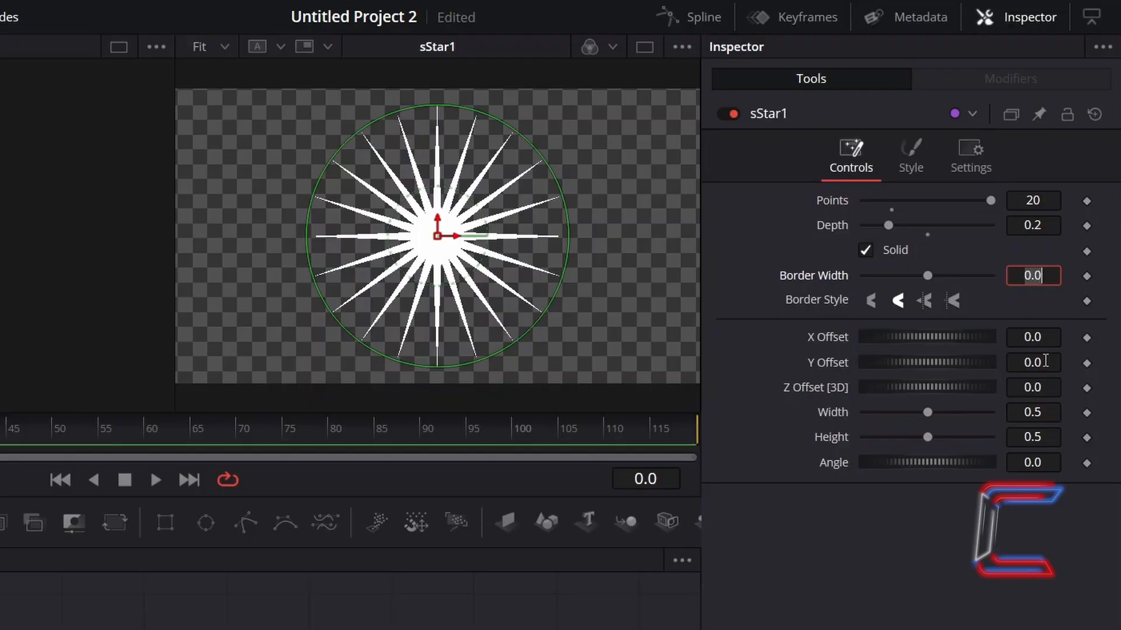
Set the star's Y Offset to -0.285 so its center sits on the bottom edge of the frame
click(1045, 362)
text(-)
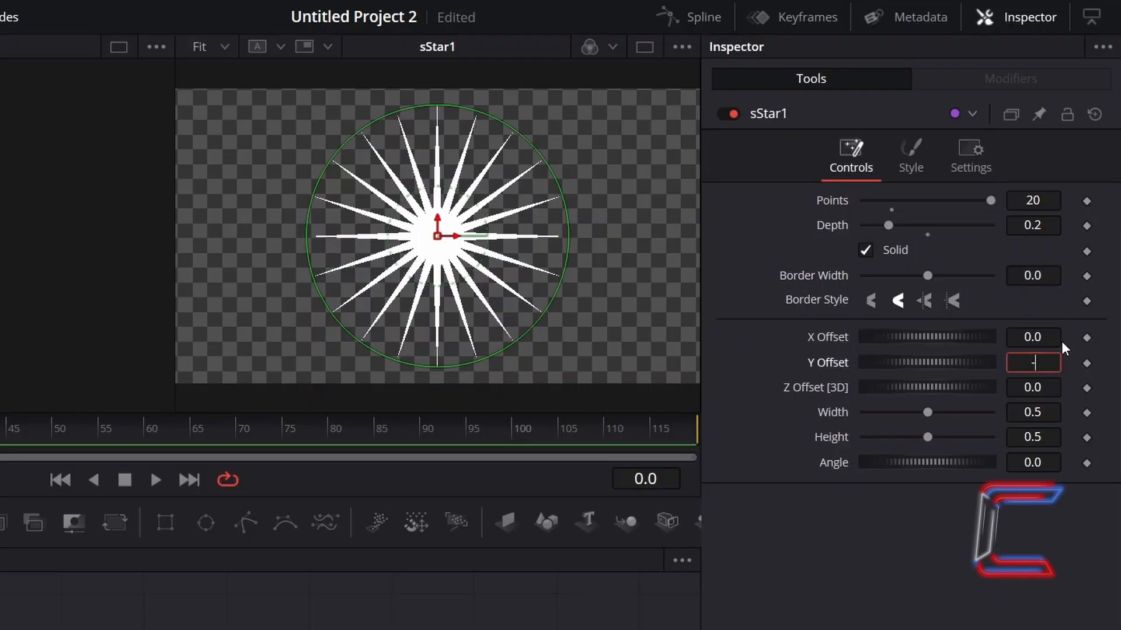
text(0.)
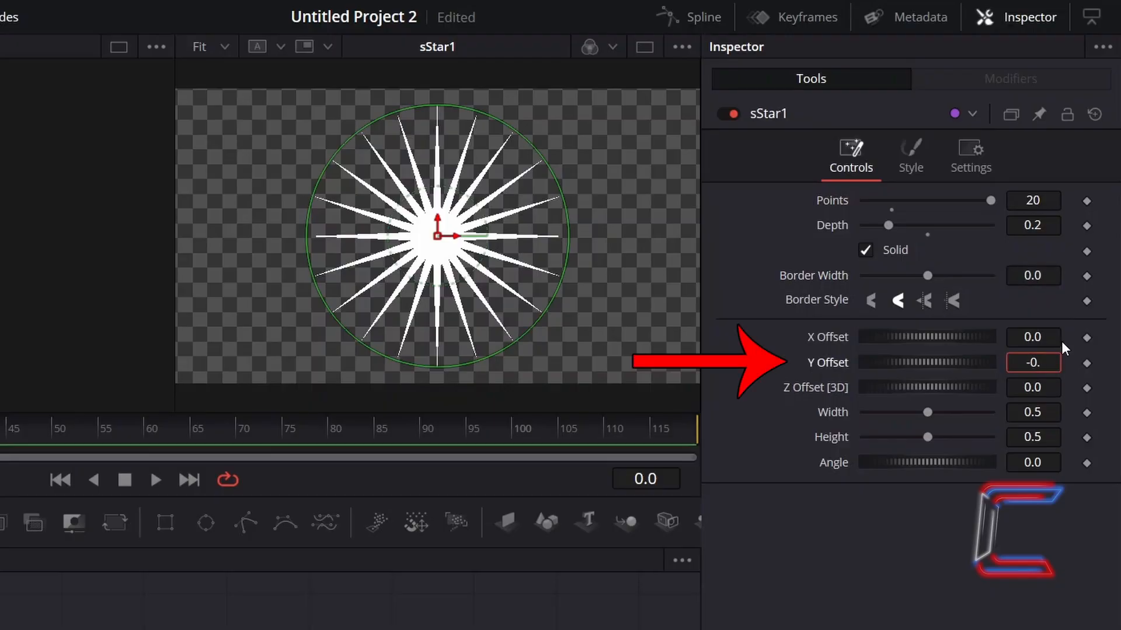
text(285)
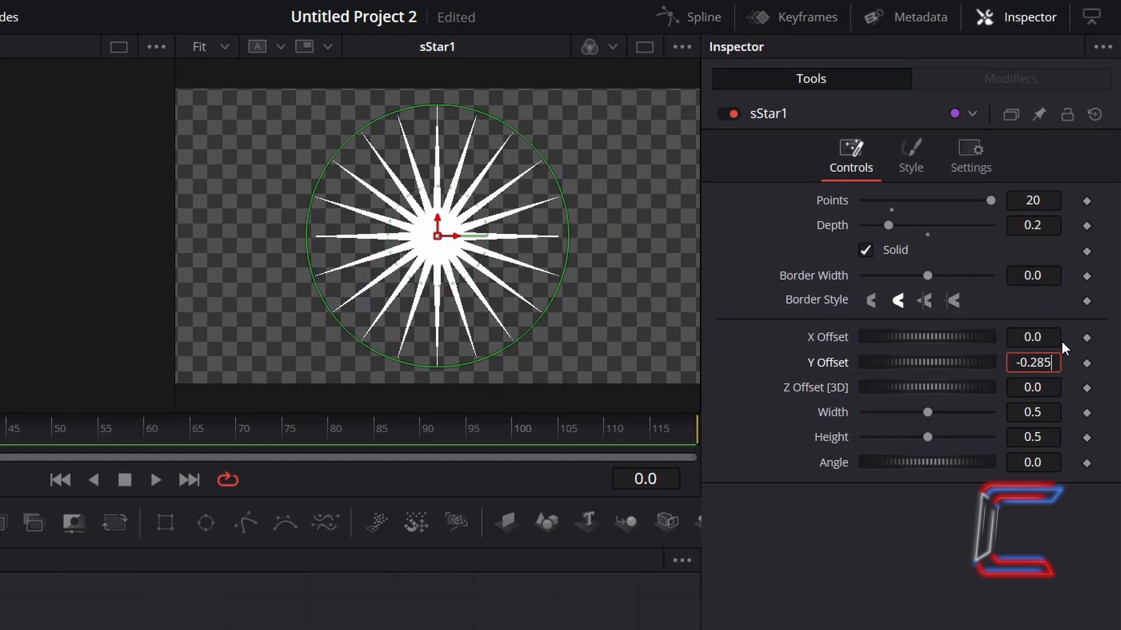
key(Tab)
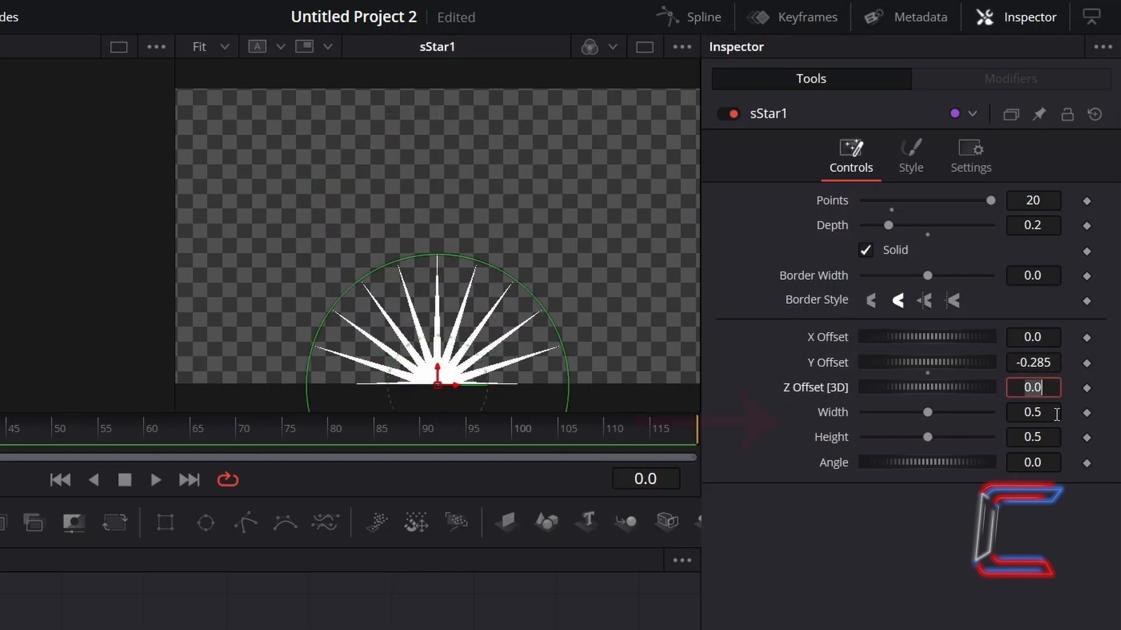
Set both the Width and the Height of the star to 1.5
key(Tab)
text(1.)
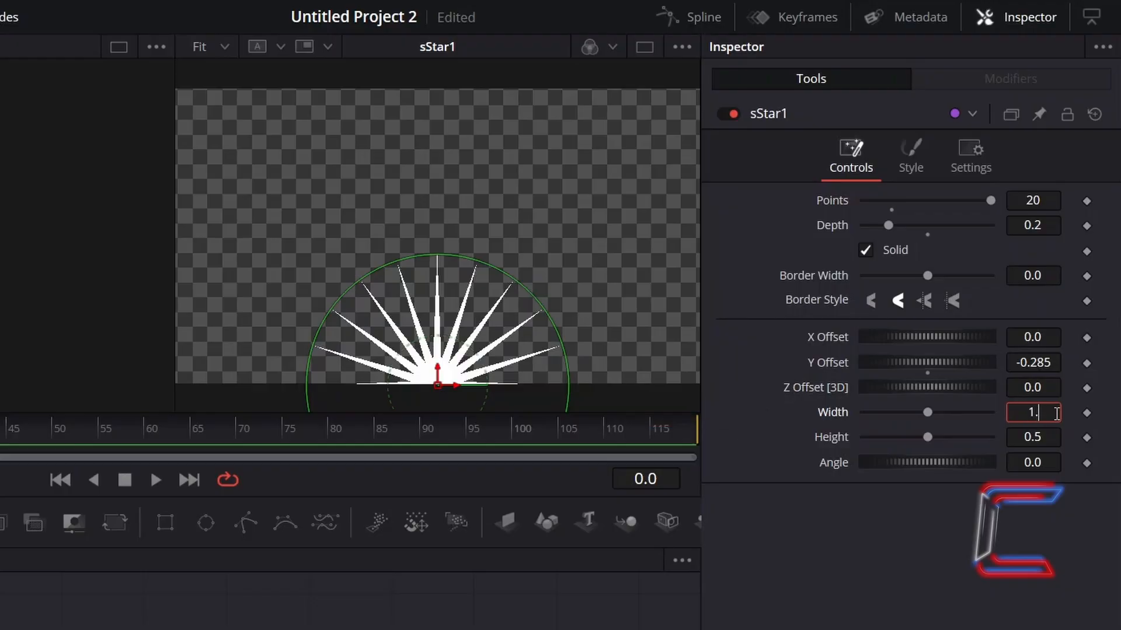
text(5)
key(Tab)
text(1.5)
key(Tab)
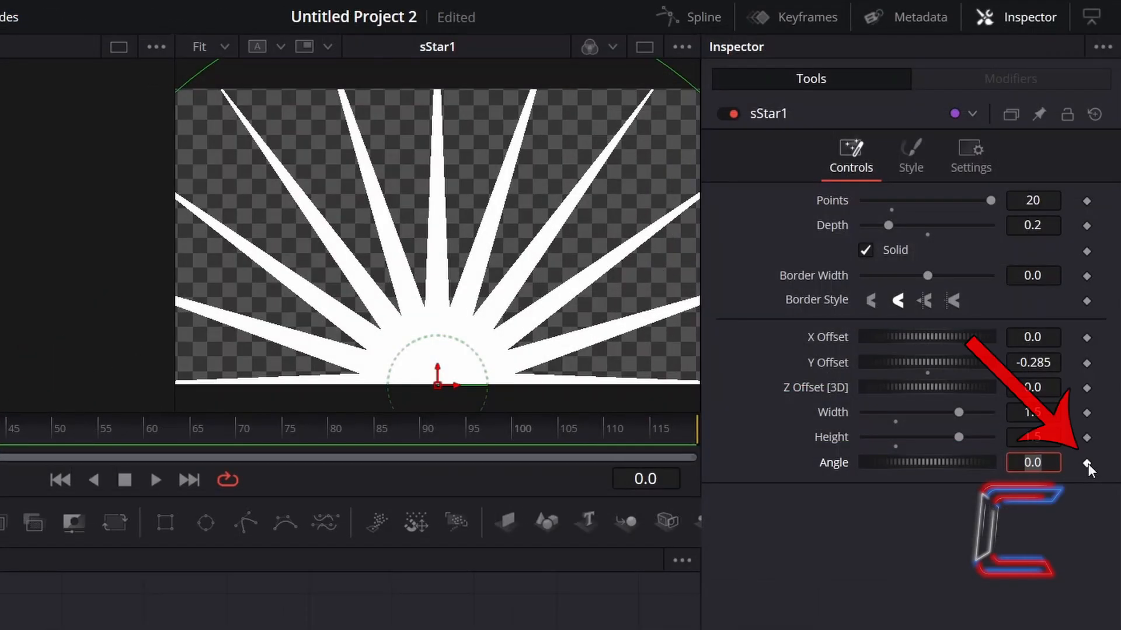
Keyframe the star's Angle at 0.0 on frame 0 and 18 on frame 119, and play the rotation
click(1088, 464)
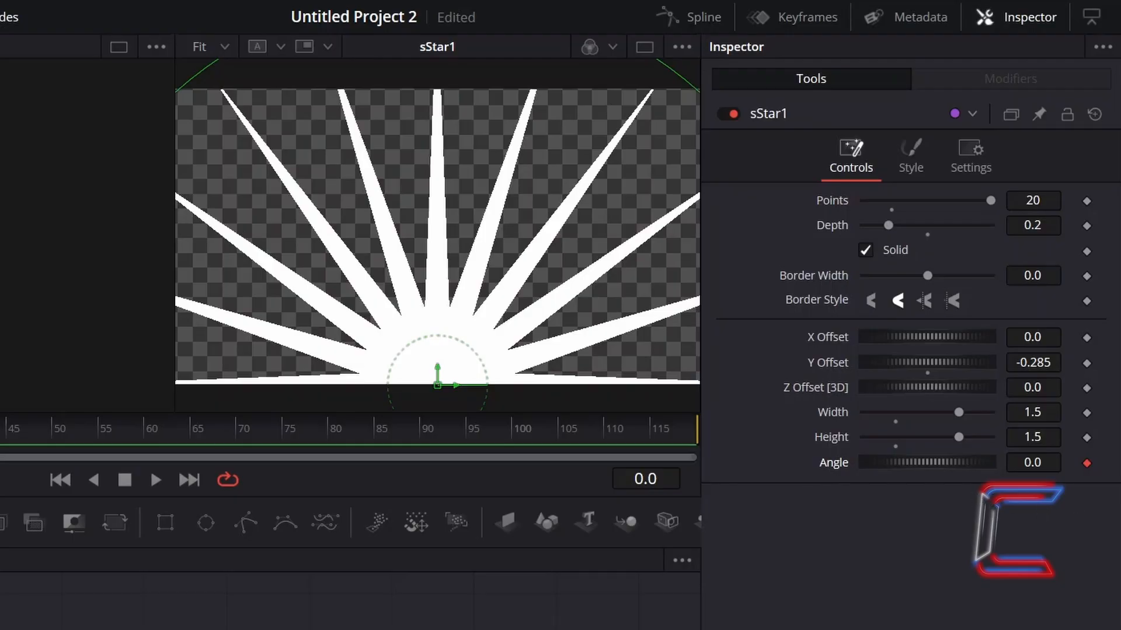
drag(0, 429, 716, 426)
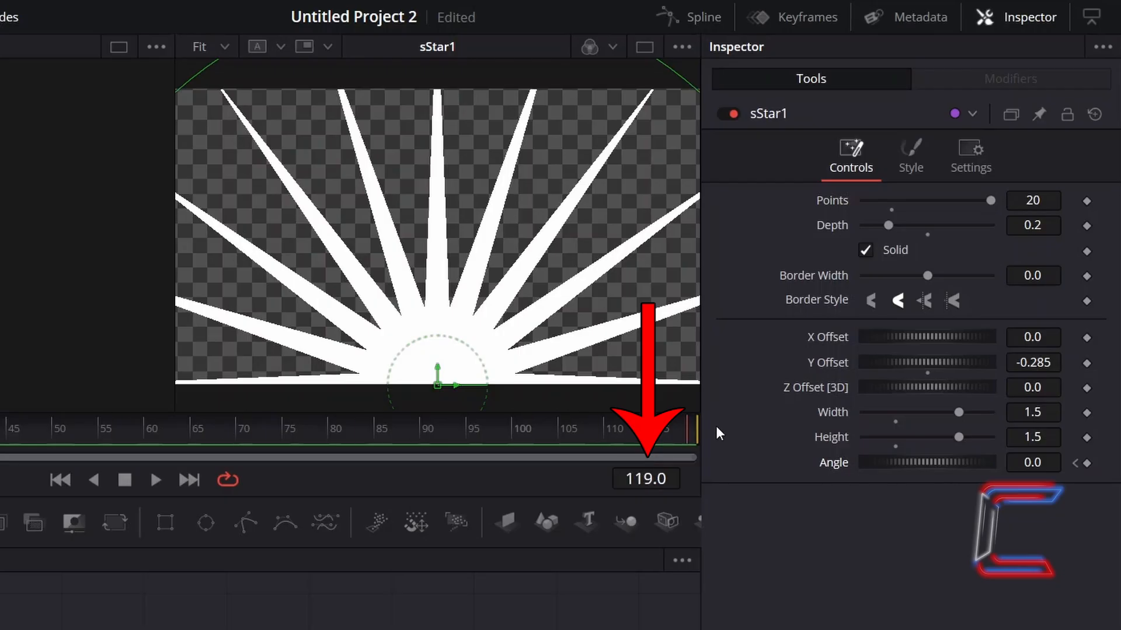
click(1040, 463)
text(18)
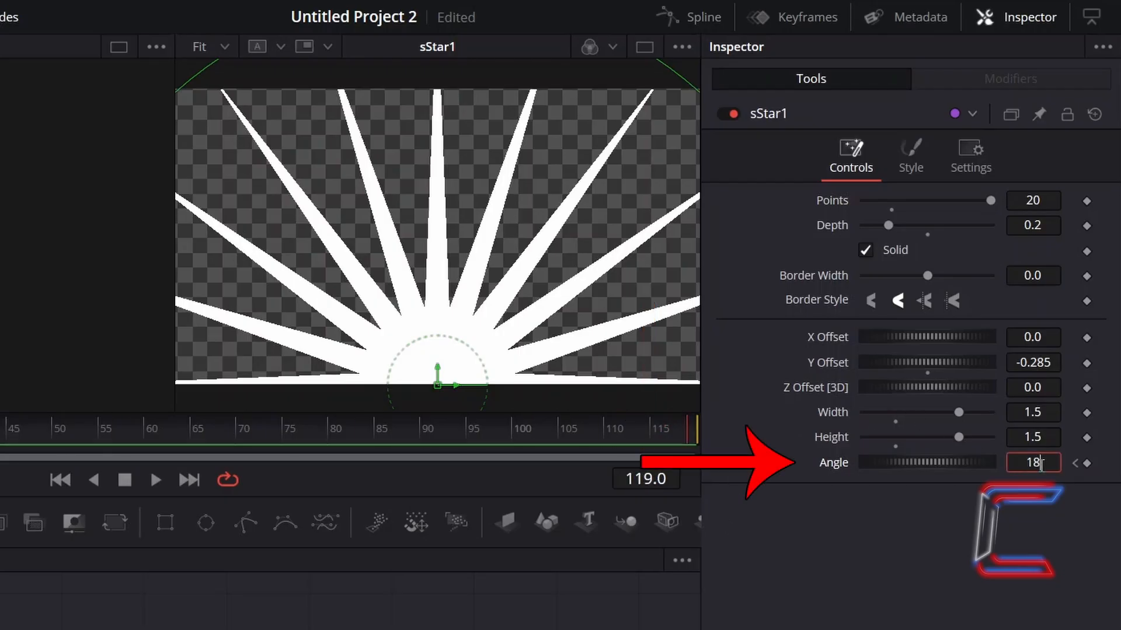
key(Tab)
click(1042, 465)
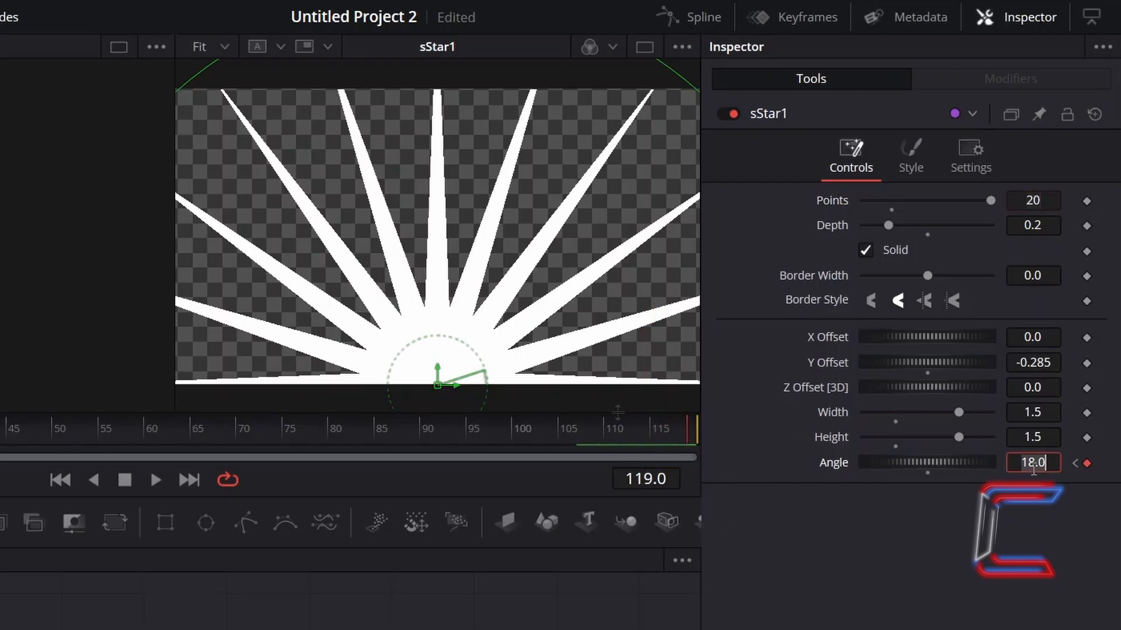
click(157, 476)
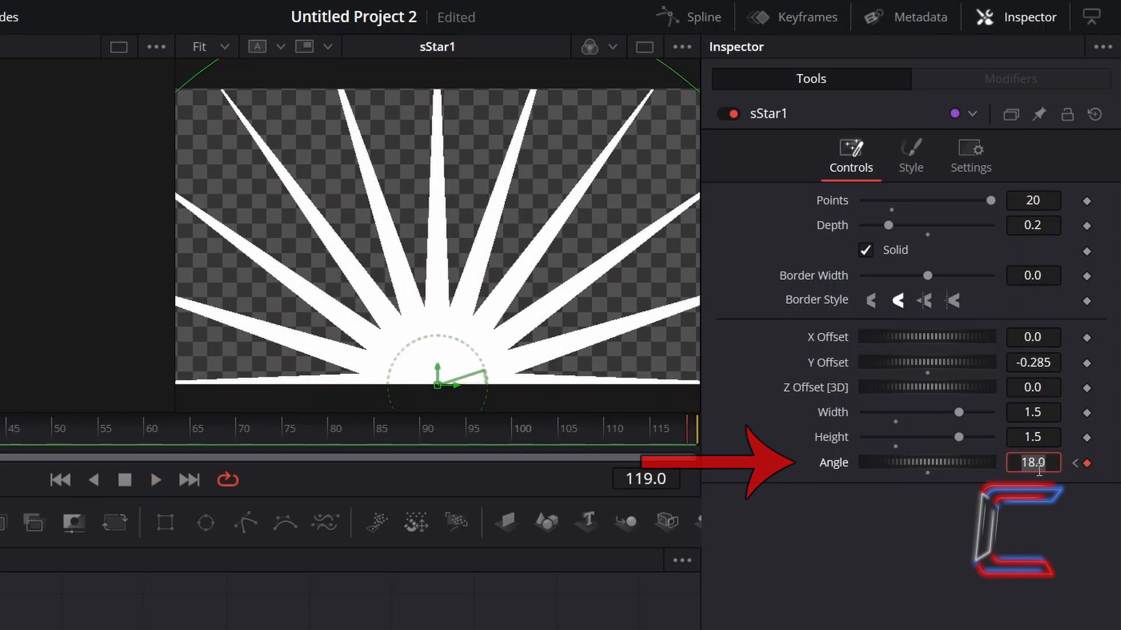
Set the Angle keyframe on frame 119 to -18 and play the reversed rotation
text(-18)
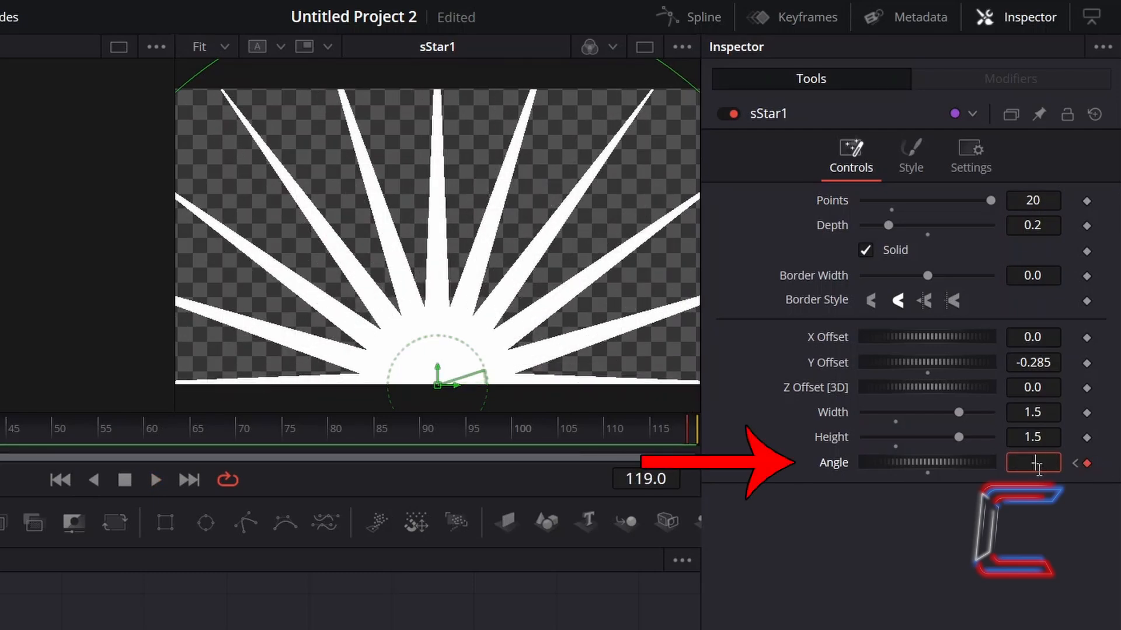
key(Tab)
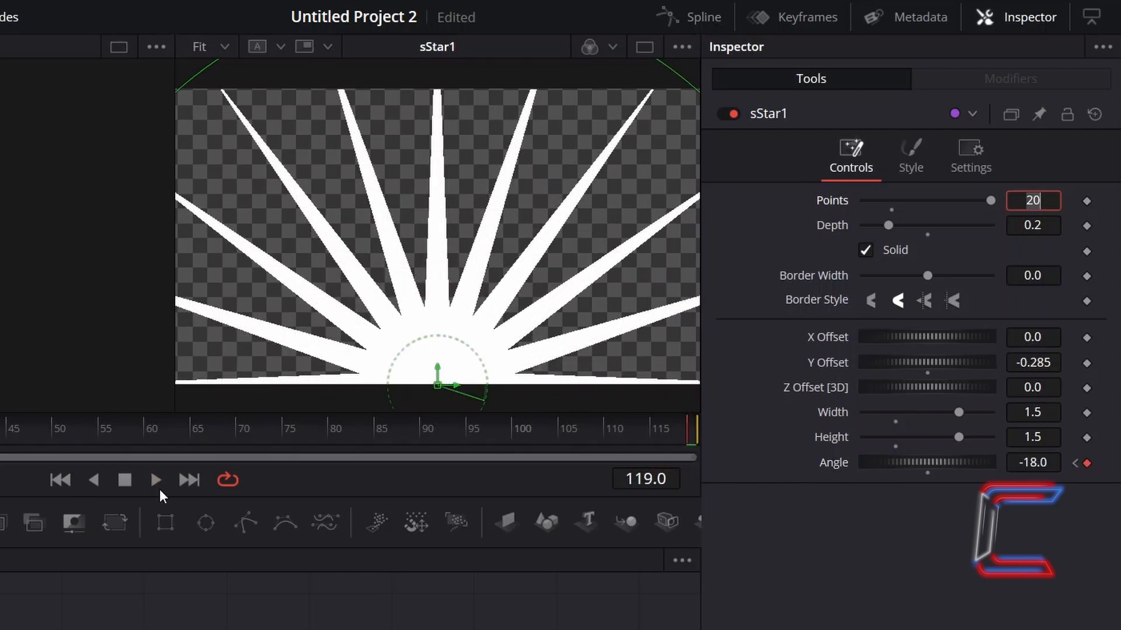
click(155, 484)
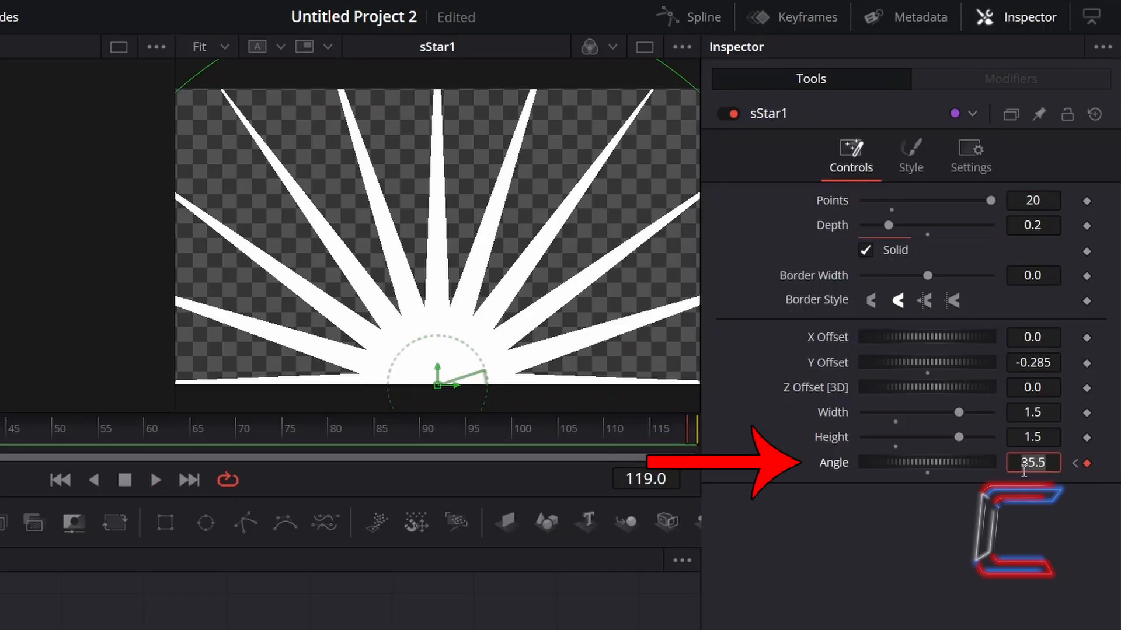
Try an Angle of 36 for the star on frame 119
text(36)
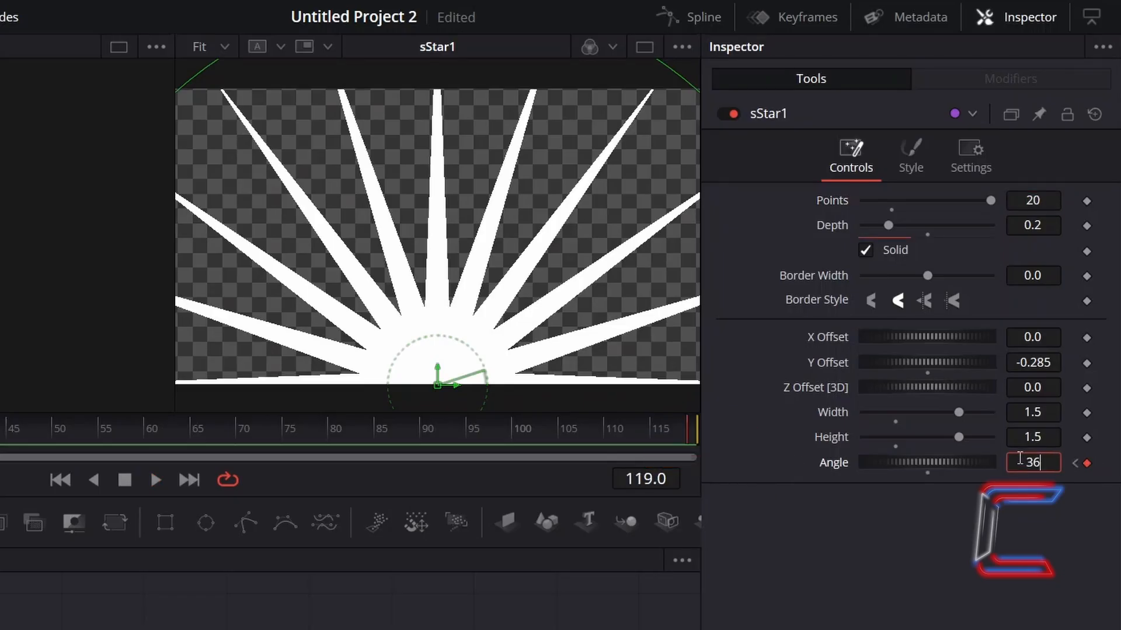
key(Tab)
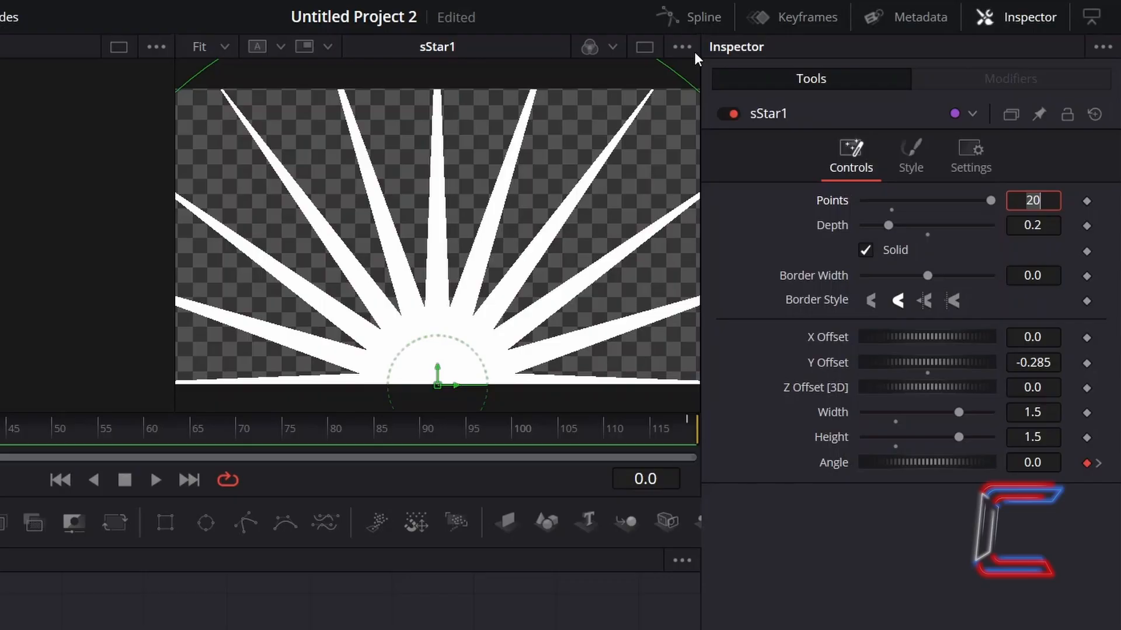
Display the sStar1 Angle curve in the Spline editor, set both of its keyframes to loop, and close the editor
click(720, 26)
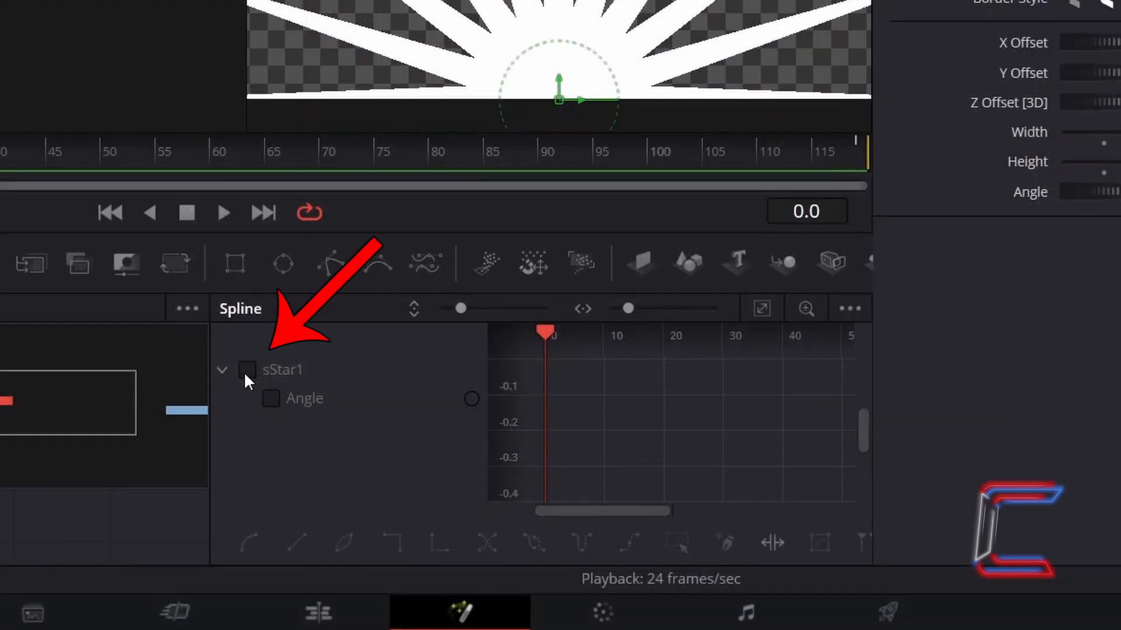
click(245, 368)
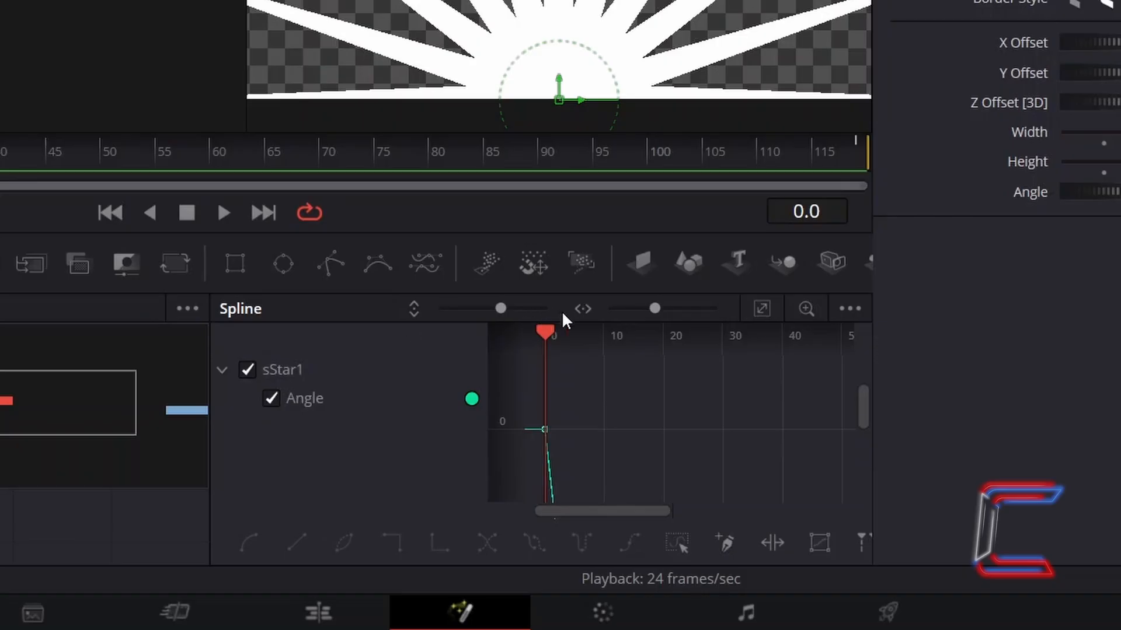
drag(502, 310, 417, 312)
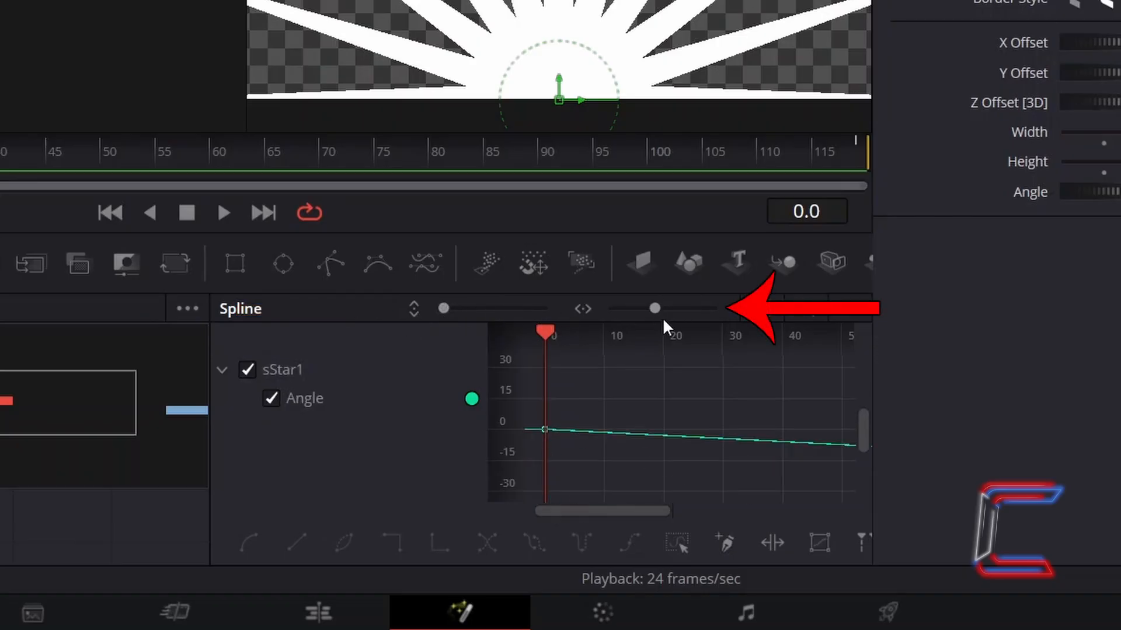
drag(654, 308, 613, 309)
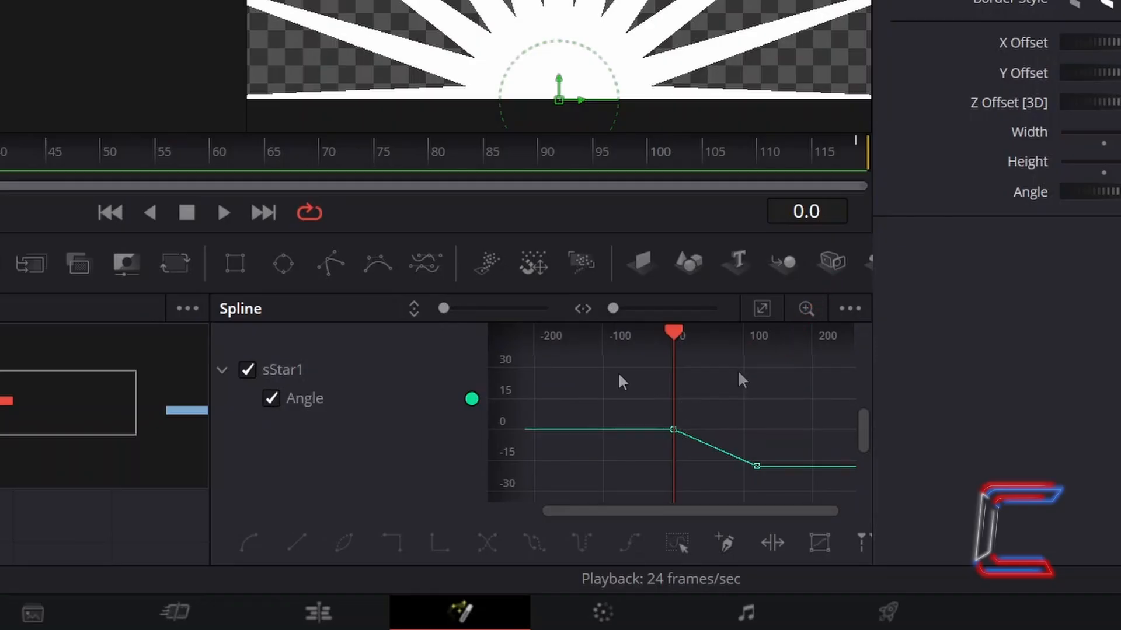
drag(618, 375, 773, 482)
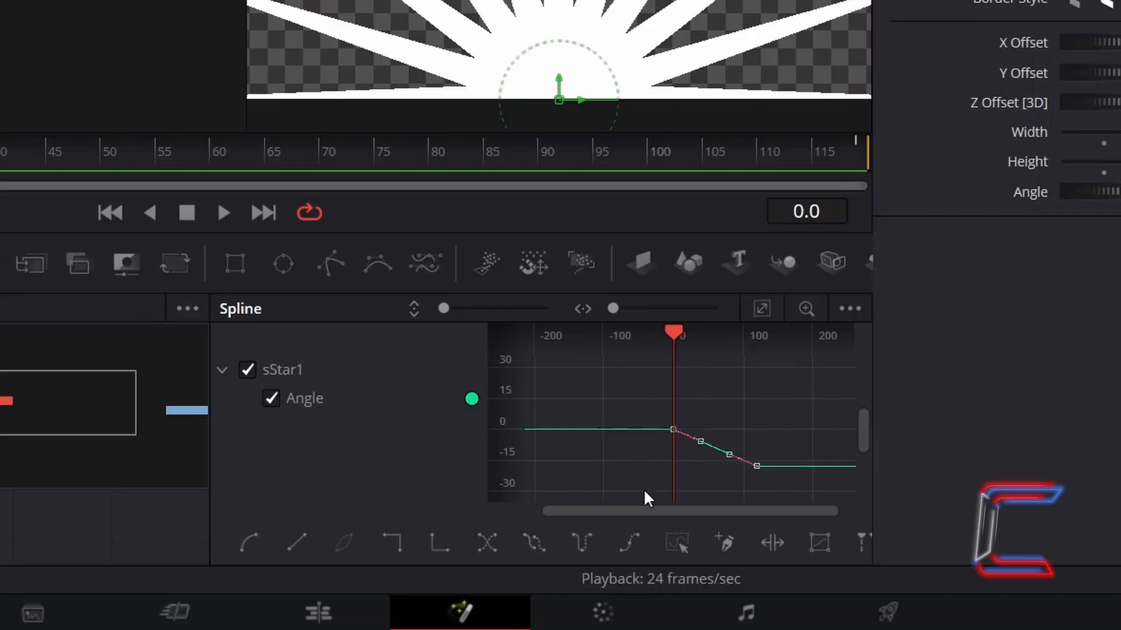
click(533, 554)
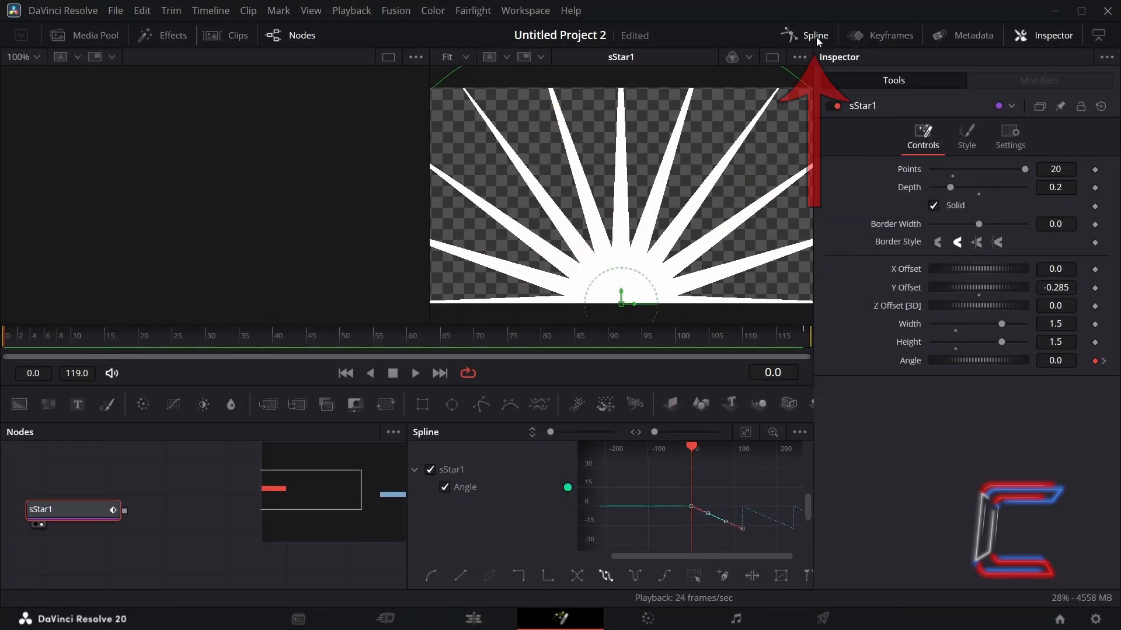
click(820, 36)
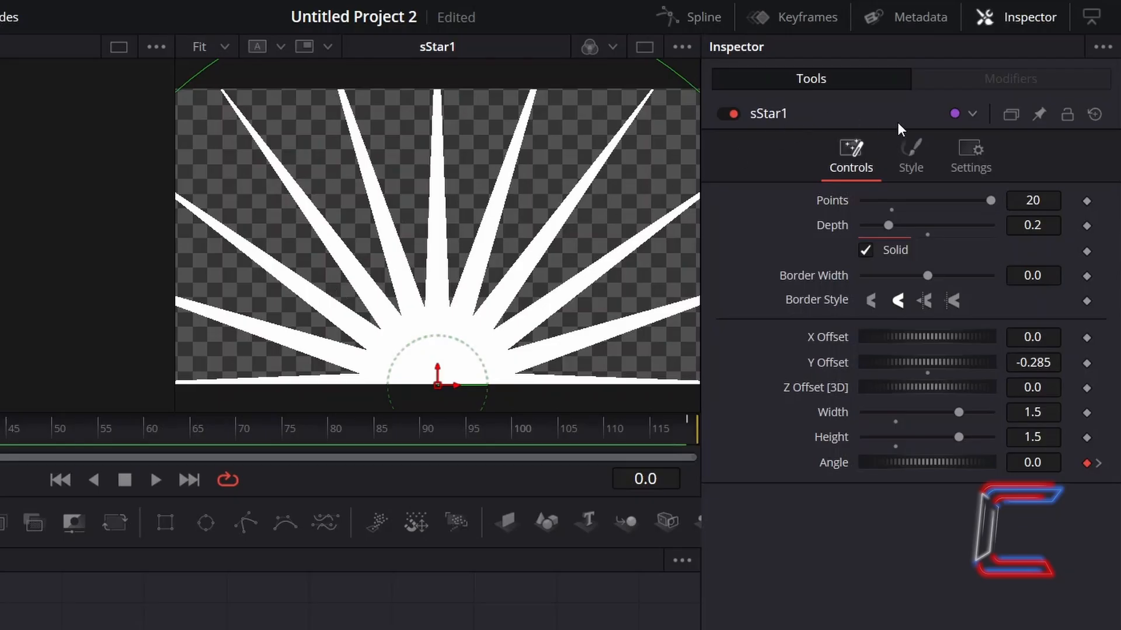
Set the sStar1 shape's color to yellow, #ffff00
click(928, 157)
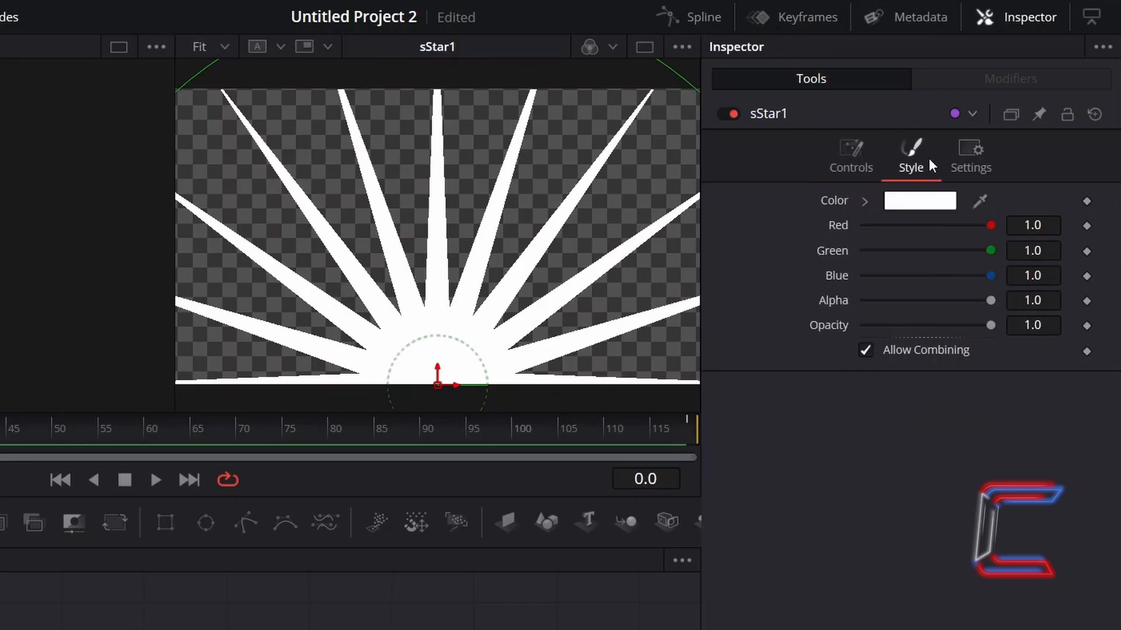
click(935, 201)
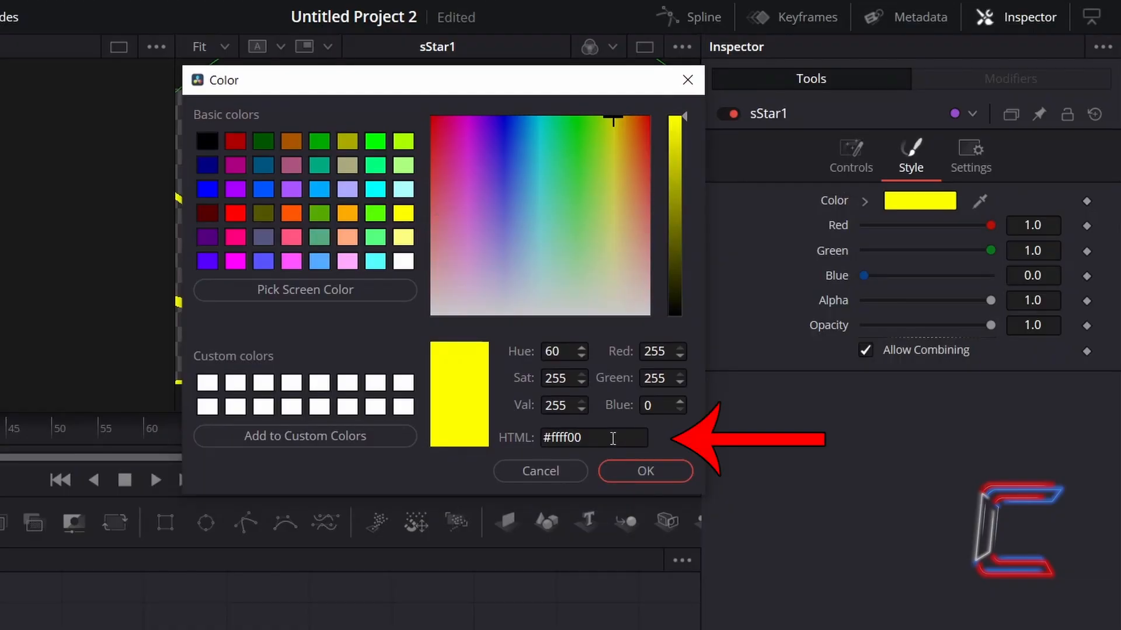
click(667, 474)
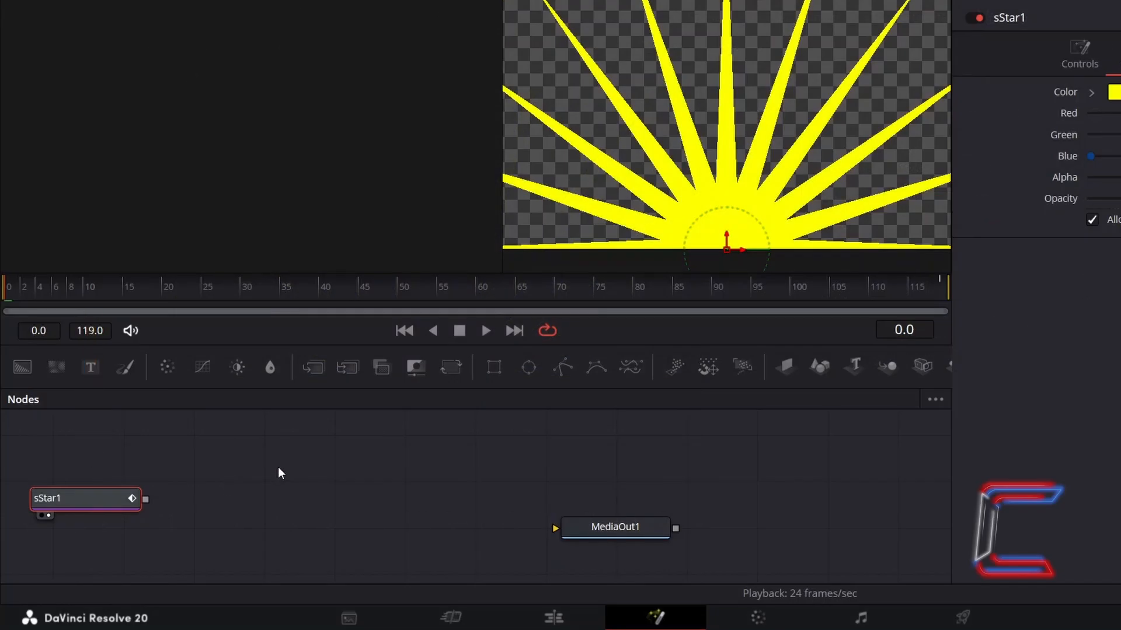
Add an sRender node connected to the output of sStar1
key(shift+space)
text(sRender)
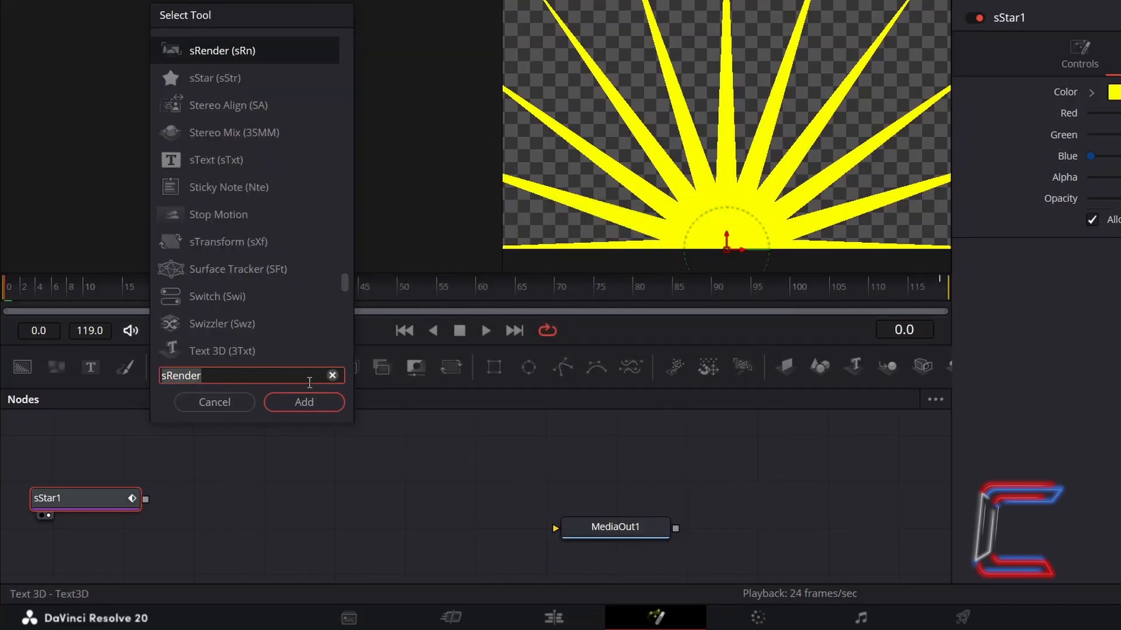
click(327, 402)
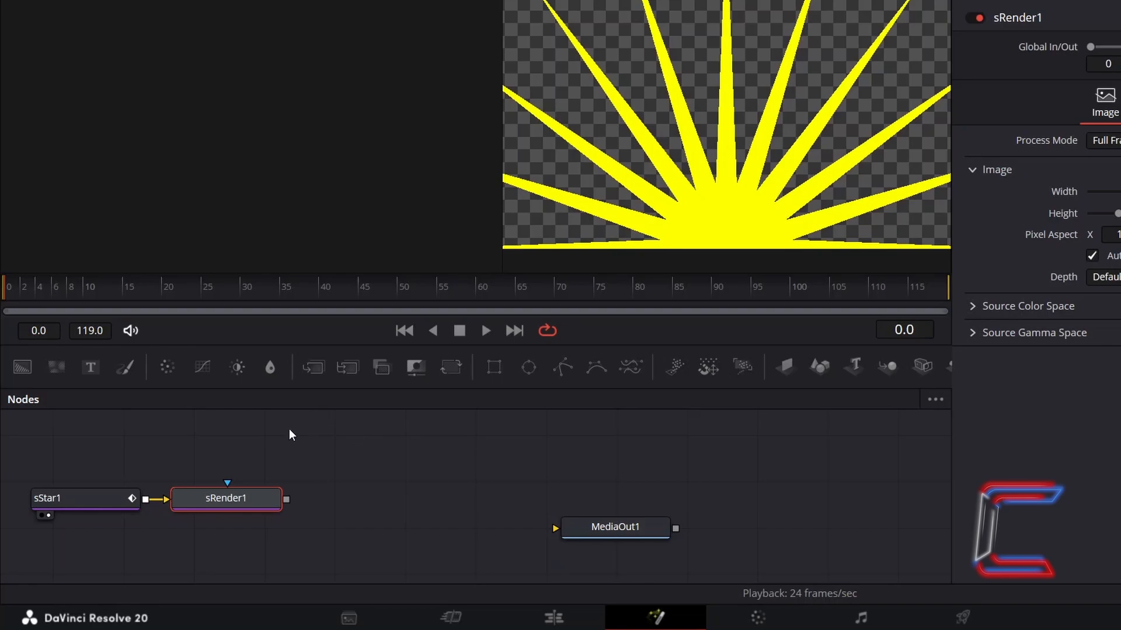
Add an unconnected Background node above sStar1 and set its solid color to dark blue, #00007f
click(102, 425)
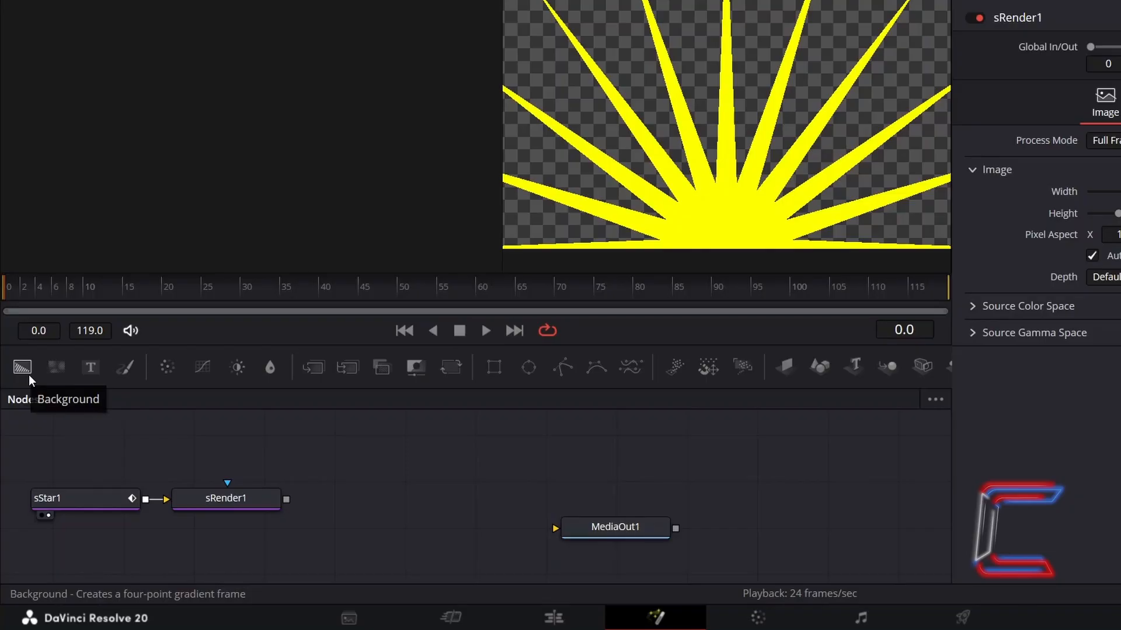
click(28, 371)
drag(220, 450, 170, 562)
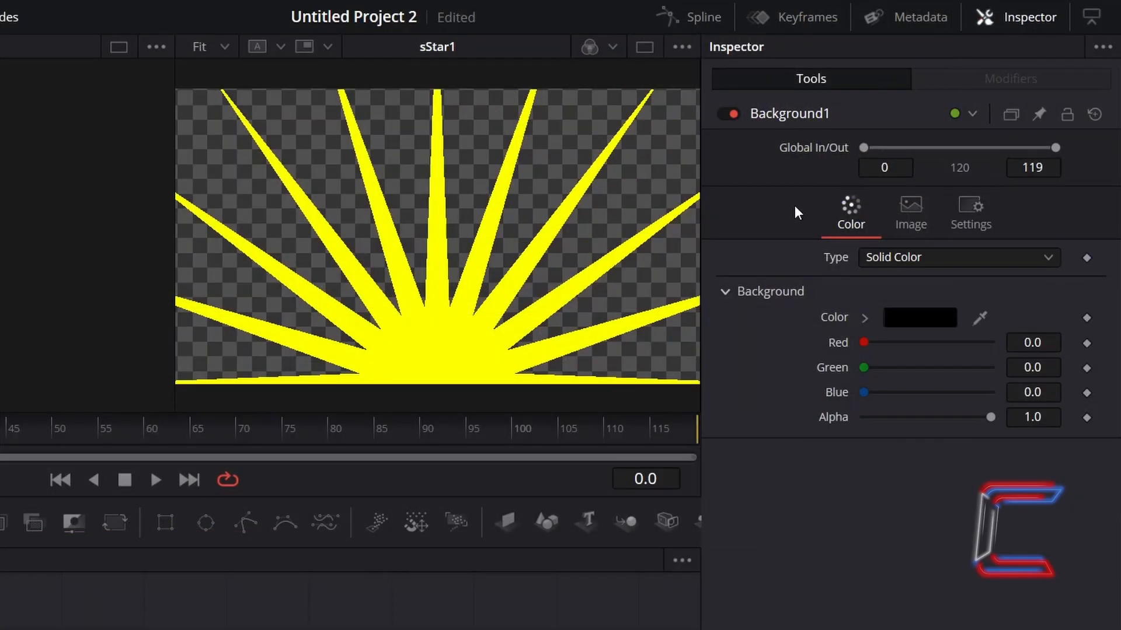
click(924, 320)
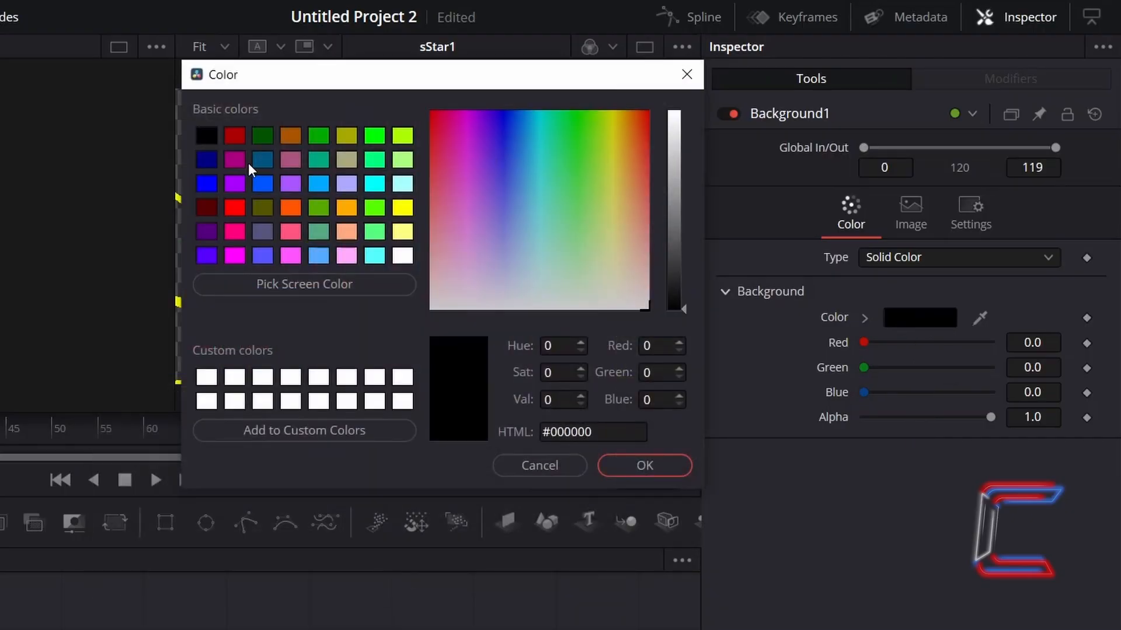
click(207, 160)
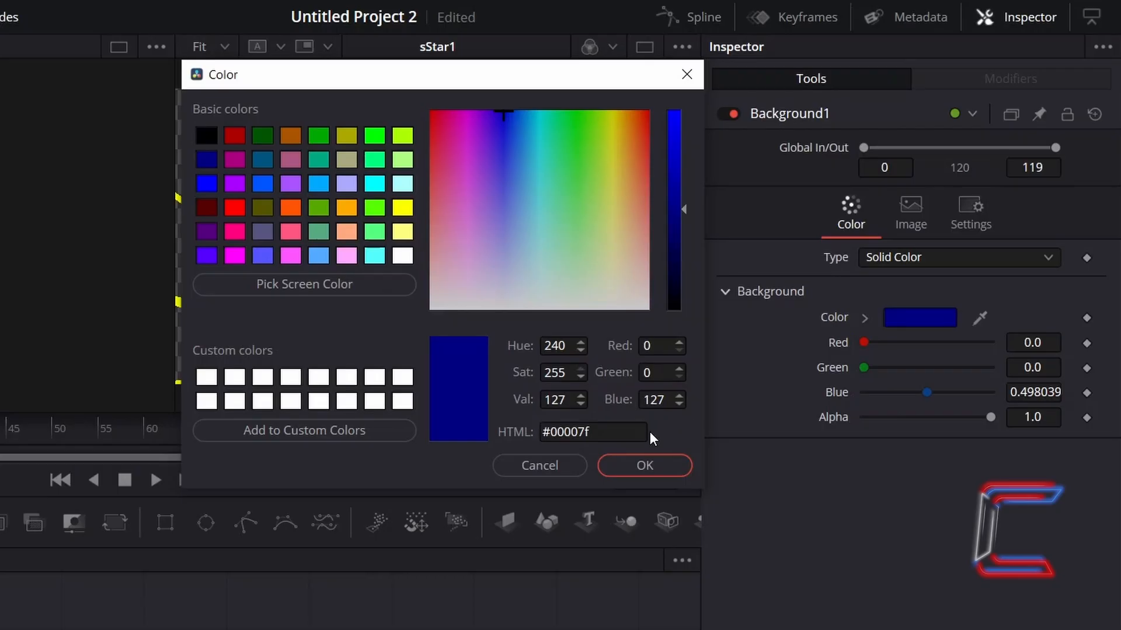
click(661, 471)
click(926, 255)
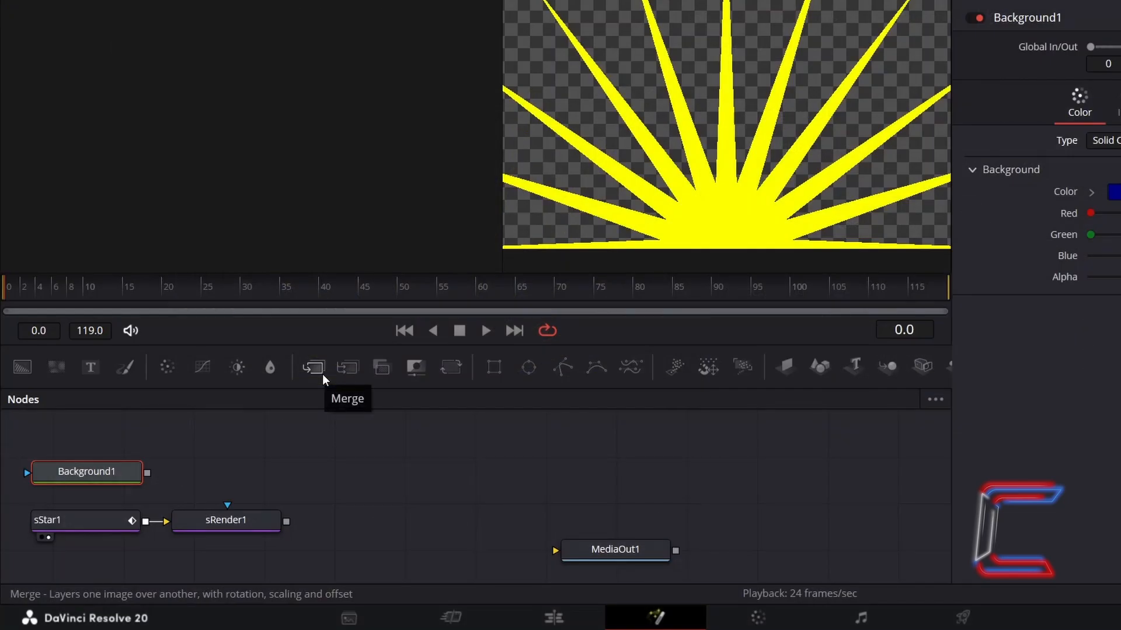
Merge the sRender1 star over Background1, connect the merge to MediaOut1, and show MediaOut1 in the viewer
click(321, 372)
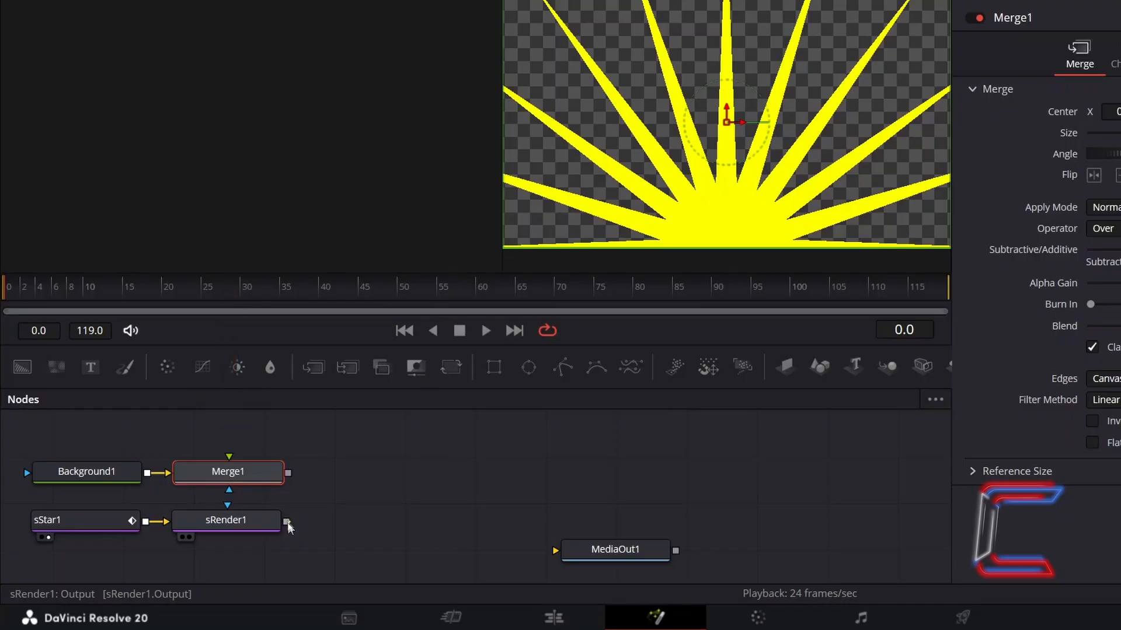
mouse_move(288, 522)
mouse_down()
mouse_move(274, 485)
mouse_move(300, 453)
mouse_move(230, 465)
mouse_move(556, 552)
mouse_up()
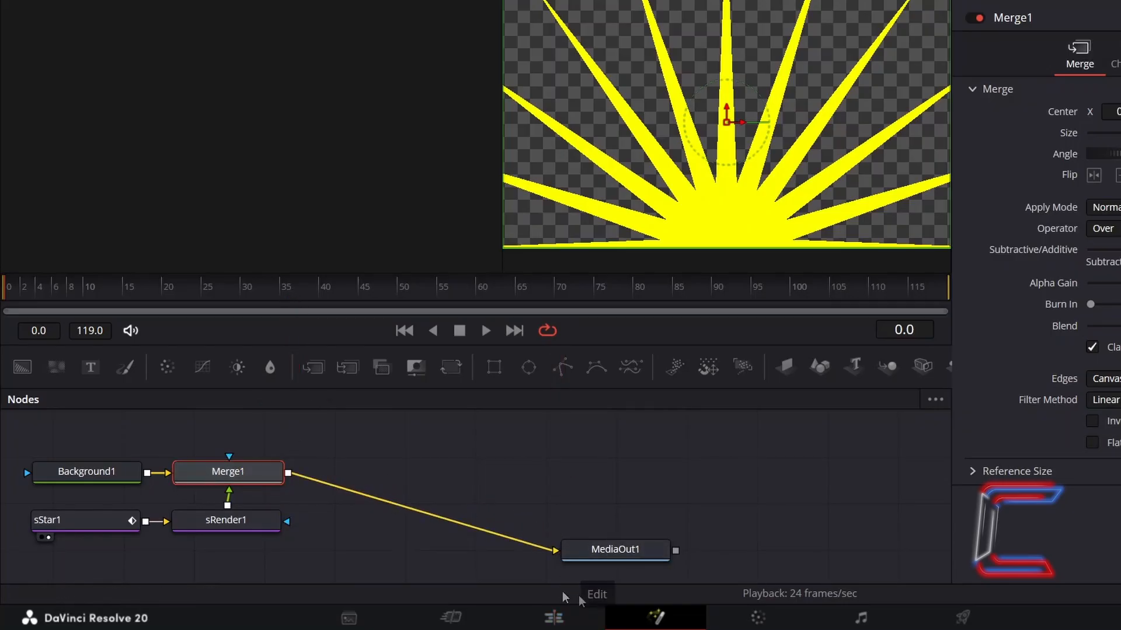
click(578, 566)
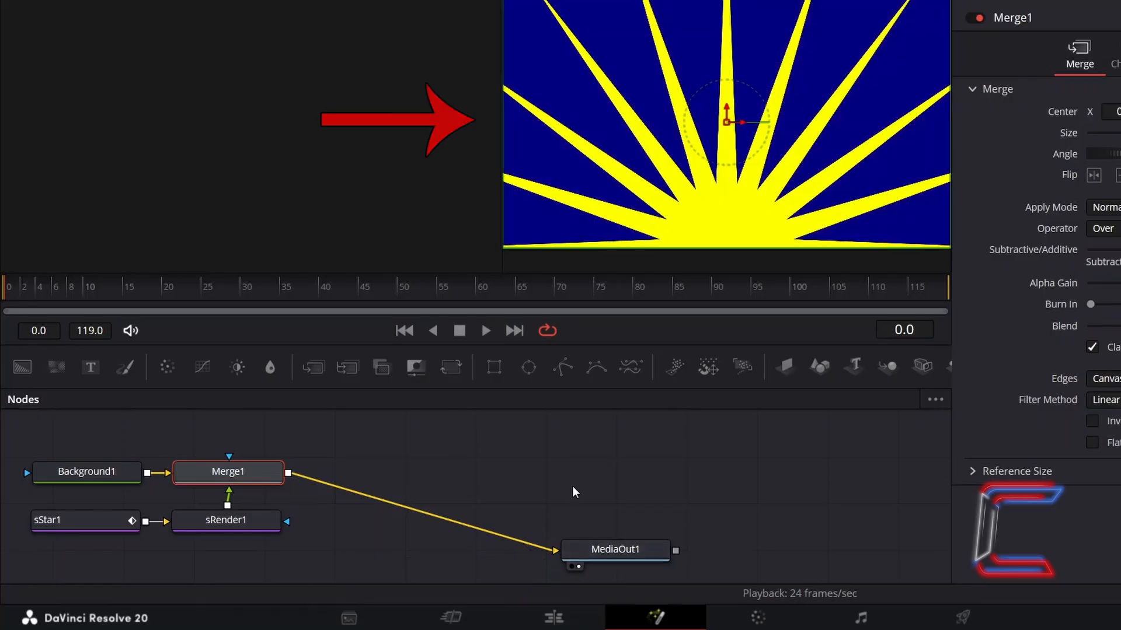
Return to the Edit page and extend the Fusion Composition clip to a duration of 12:00
click(577, 616)
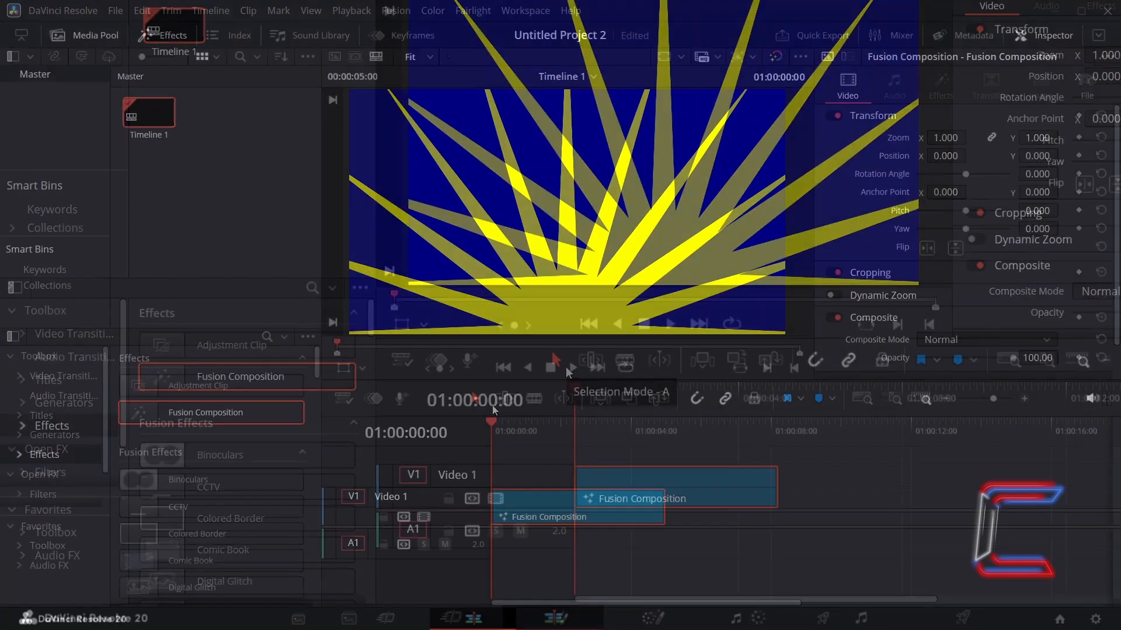
drag(664, 505, 910, 497)
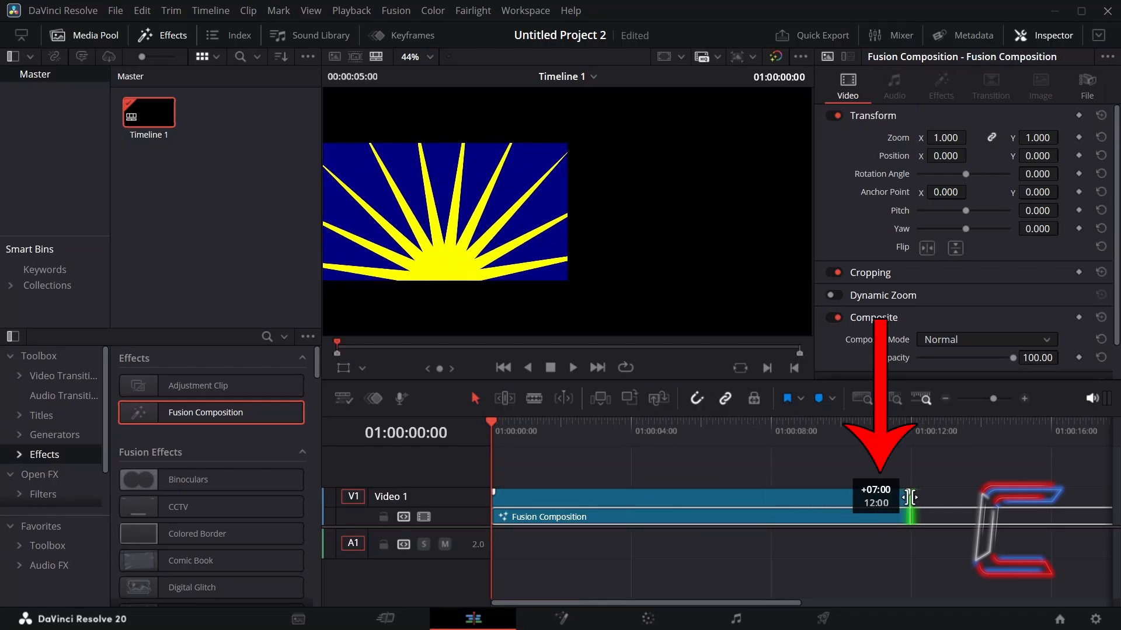